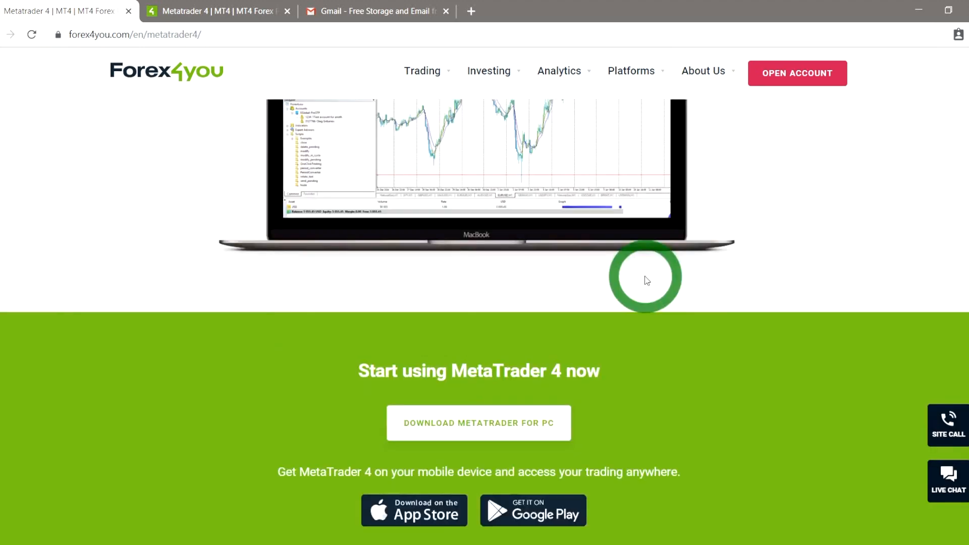
{"action": "scroll", "coordinate": [646, 280], "scroll_direction": "up", "scroll_amount": 2}
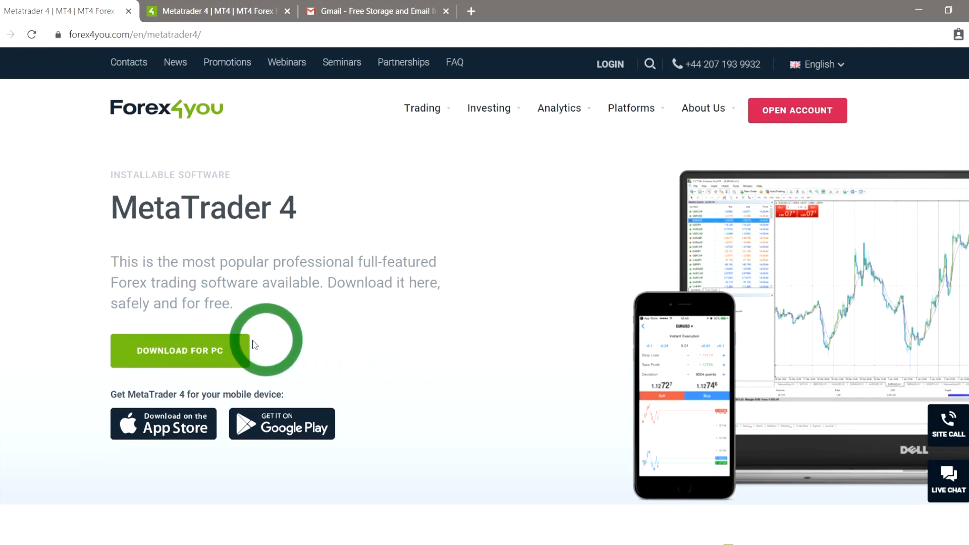
Step: Download the MetaTrader 4 installer for PC and launch metatrader4.exe from the Downloads folder
{"action": "left_click", "coordinate": [179, 356]}
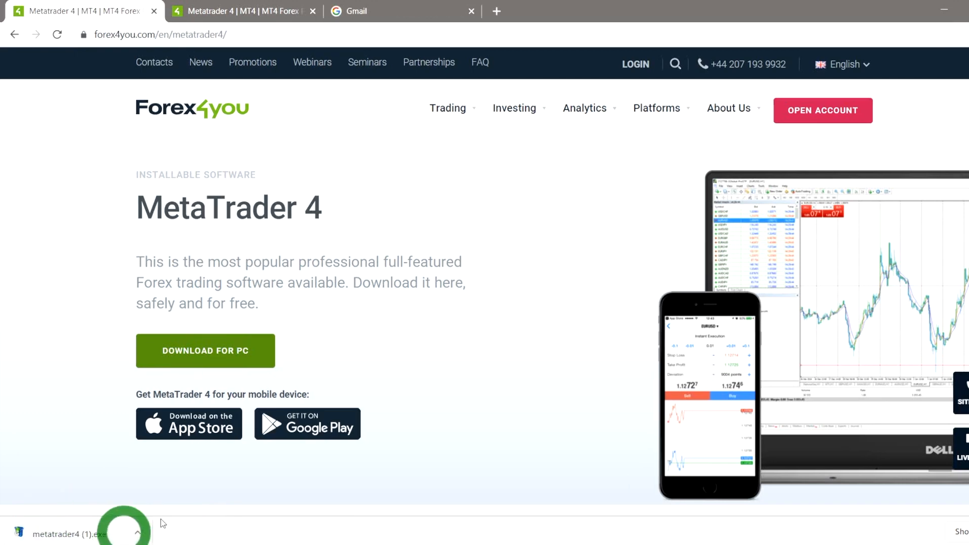
{"action": "left_click", "coordinate": [945, 8]}
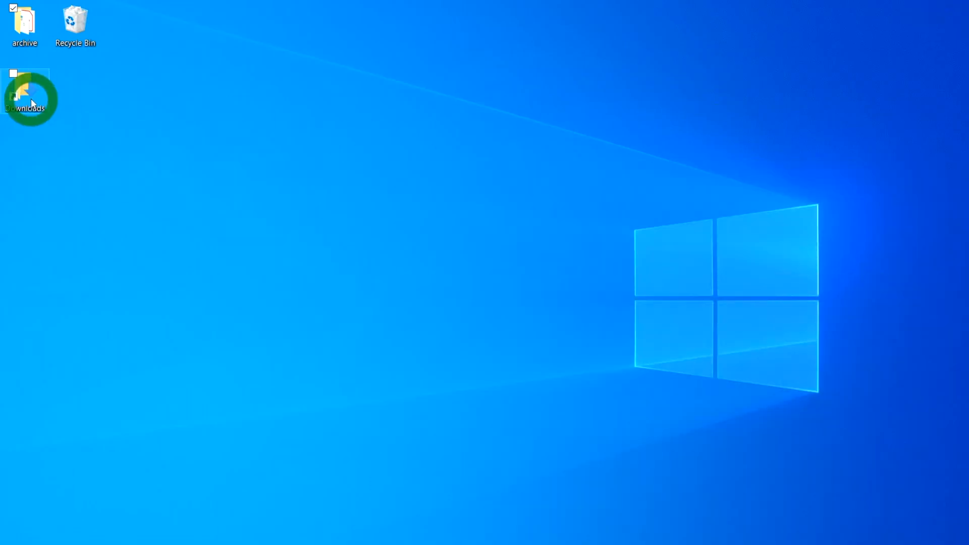
{"action": "double_click", "coordinate": [31, 101]}
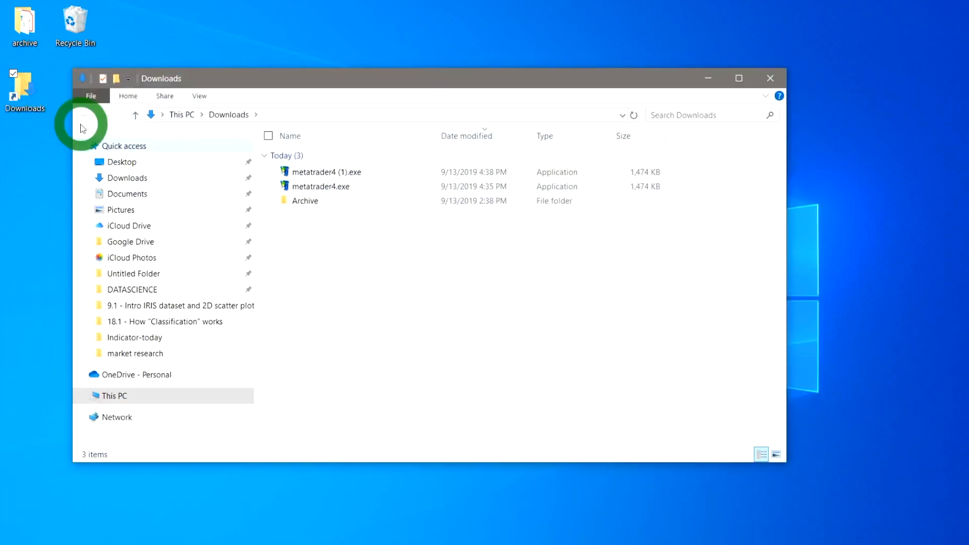
{"action": "double_click", "coordinate": [374, 190]}
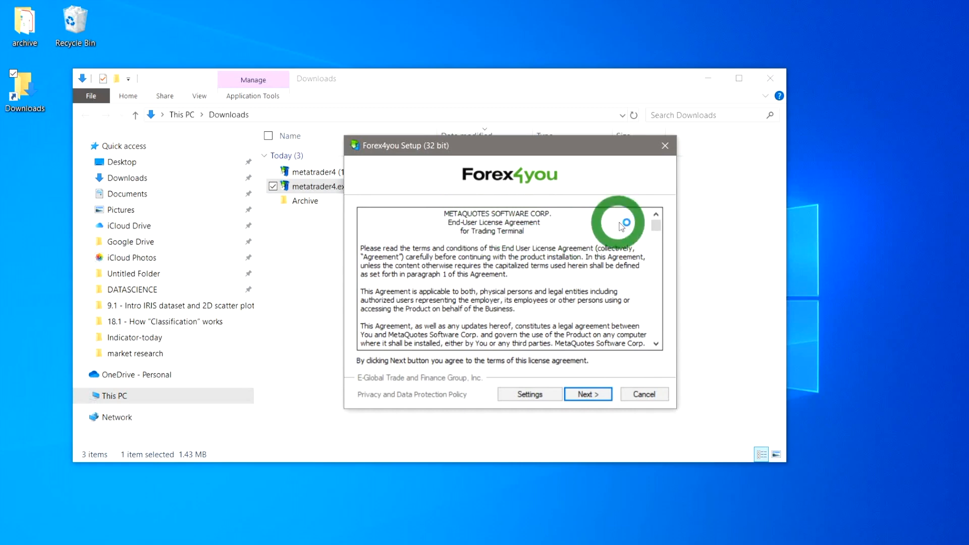
Step: Install the Forex4you terminal into C:\Program Files (x86)\Forex4you with program group Forex4you, then finish the setup
{"action": "left_click_drag", "start_coordinate": [654, 228], "coordinate": [629, 347]}
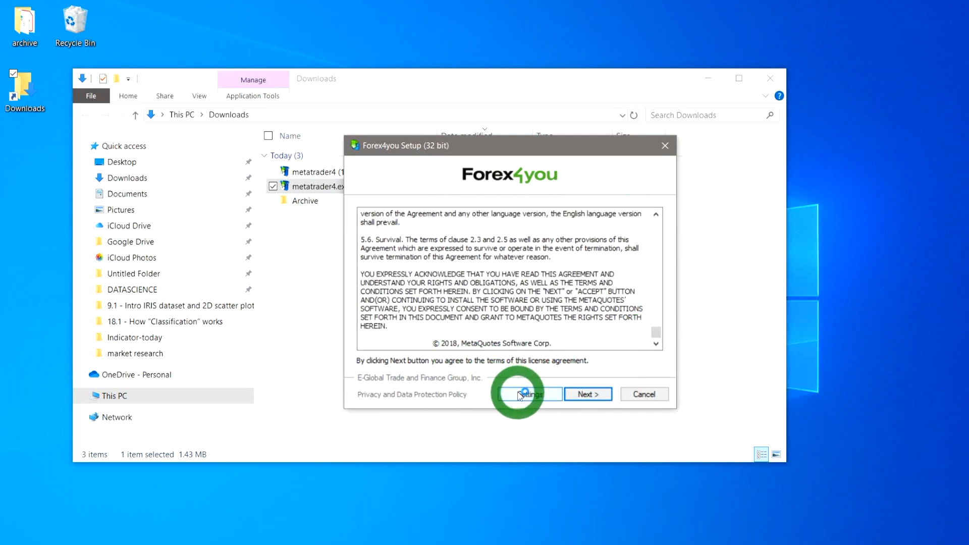
{"action": "left_click", "coordinate": [521, 395]}
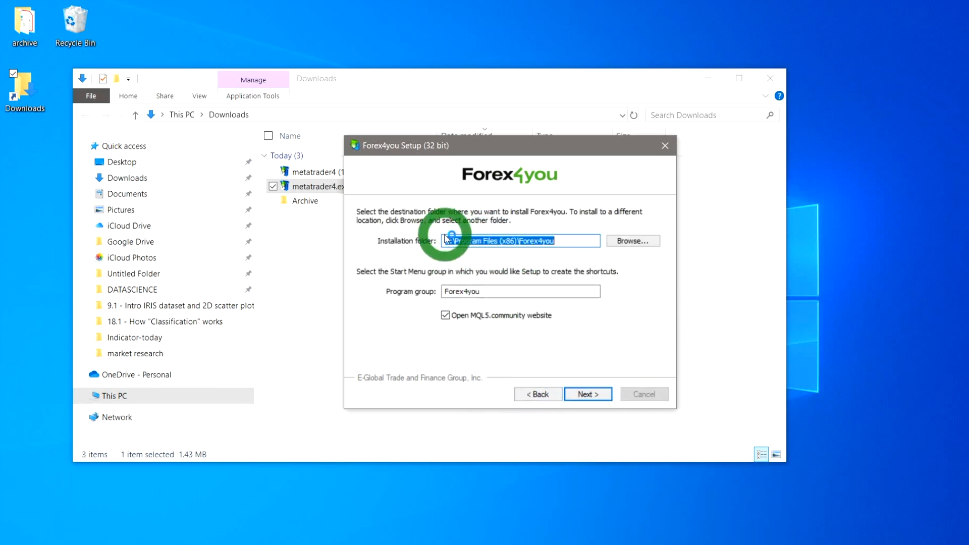
{"action": "left_click", "coordinate": [643, 241]}
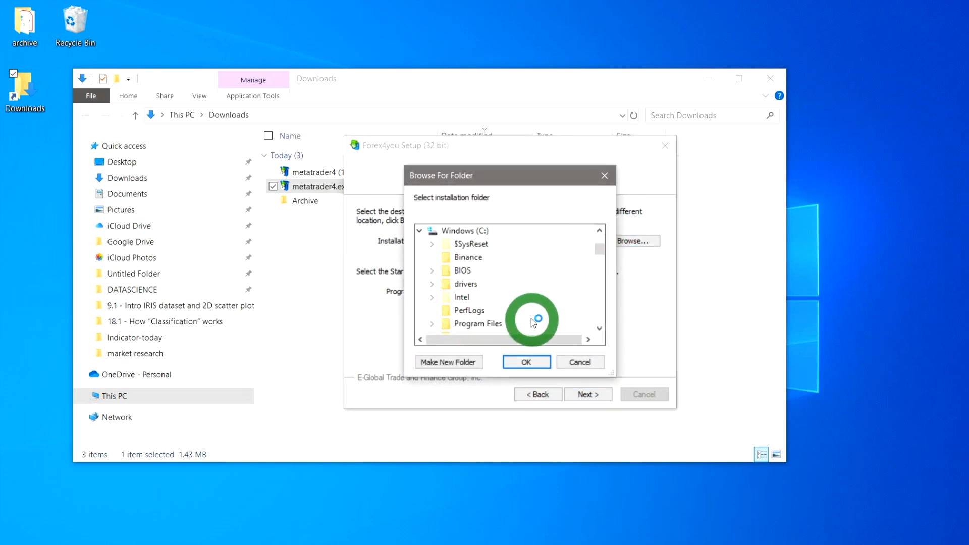
{"action": "left_click", "coordinate": [534, 362]}
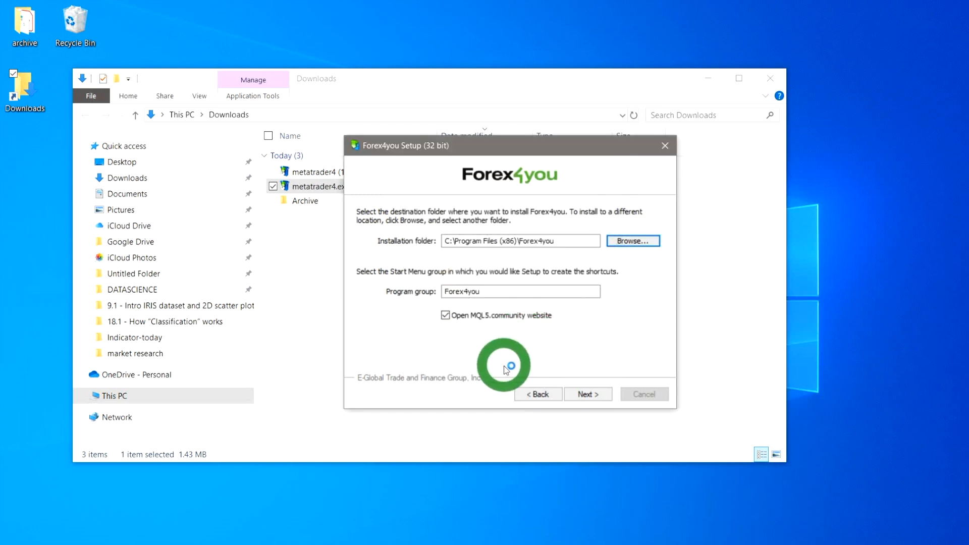
{"action": "left_click", "coordinate": [596, 397]}
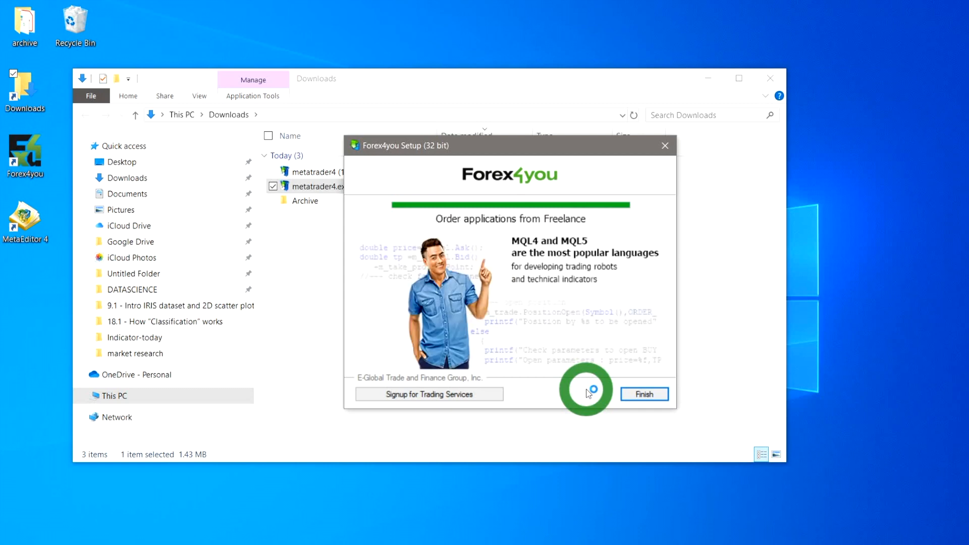
{"action": "left_click", "coordinate": [650, 395]}
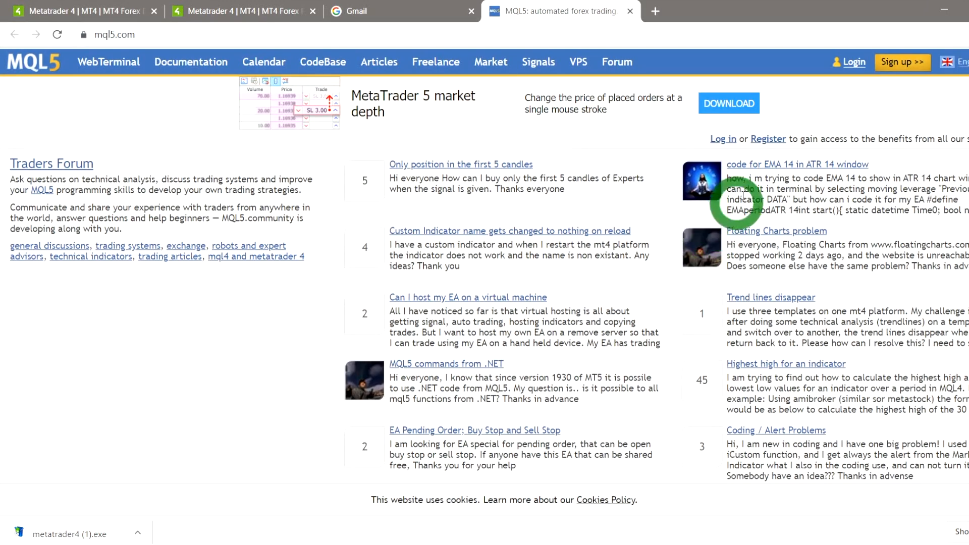
Step: Minimize the MQL5 community website and launch the Forex4you terminal from the desktop
{"action": "left_click", "coordinate": [946, 6]}
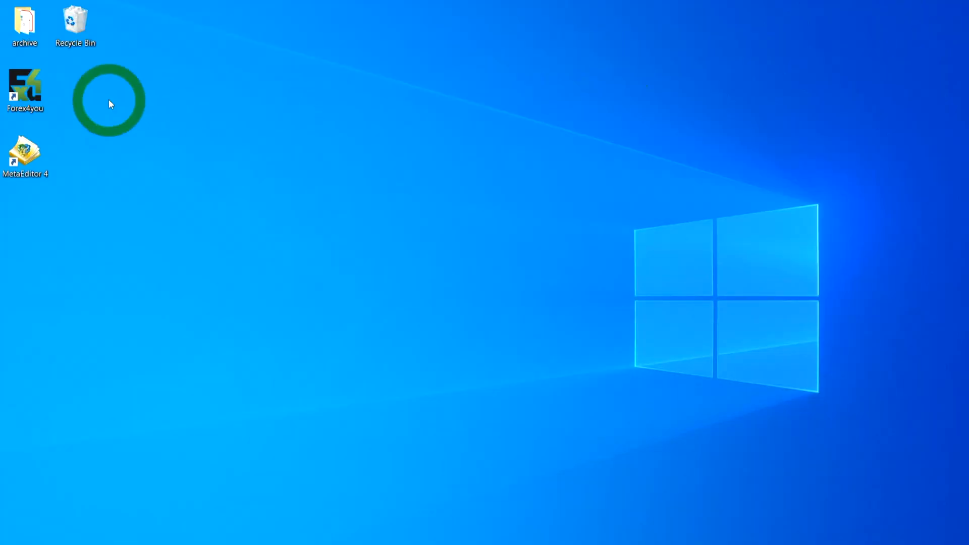
{"action": "double_click", "coordinate": [18, 92]}
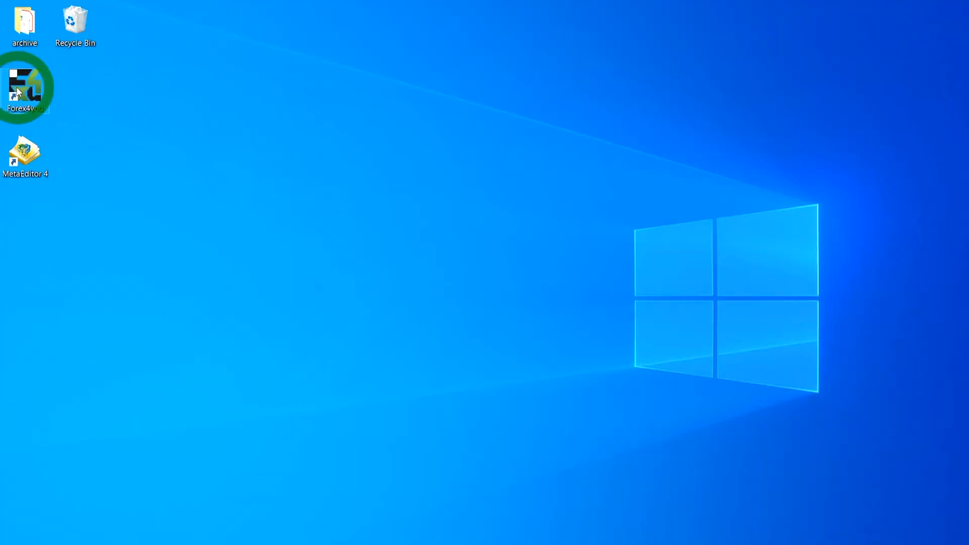
{"action": "double_click", "coordinate": [24, 92]}
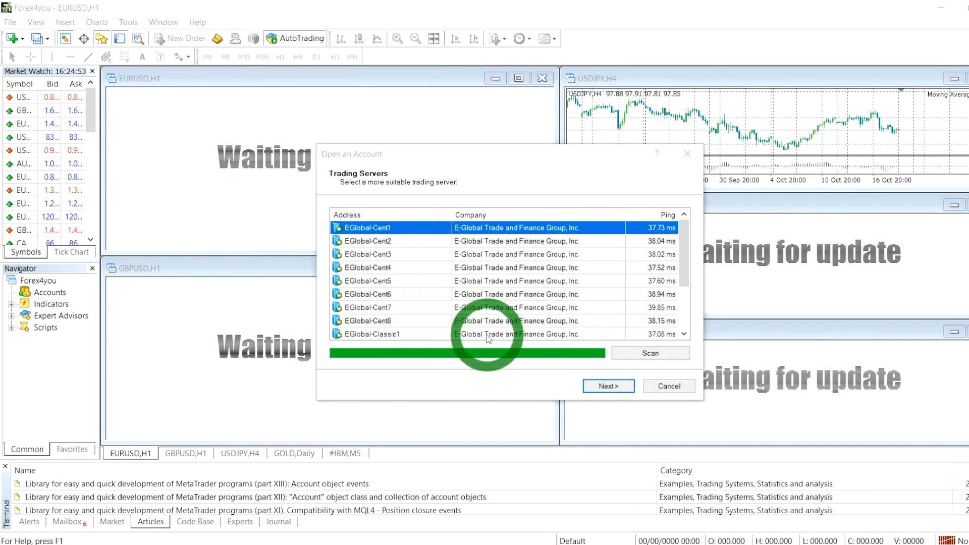
Step: Switch to the registration e-mail in Gmail and examine the MetaTrader 4 login credentials and server name
{"action": "left_click", "coordinate": [702, 544]}
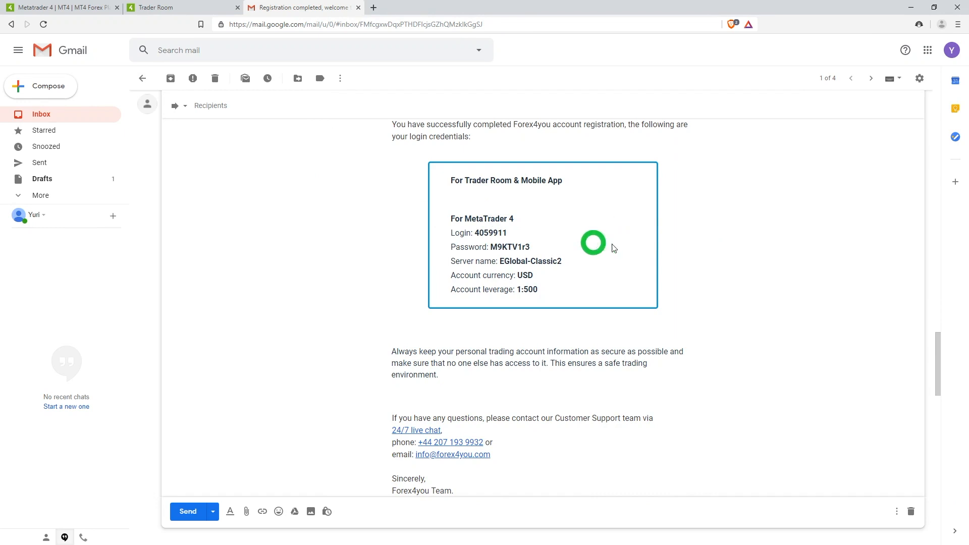
{"action": "left_click_drag", "start_coordinate": [412, 148], "coordinate": [690, 328]}
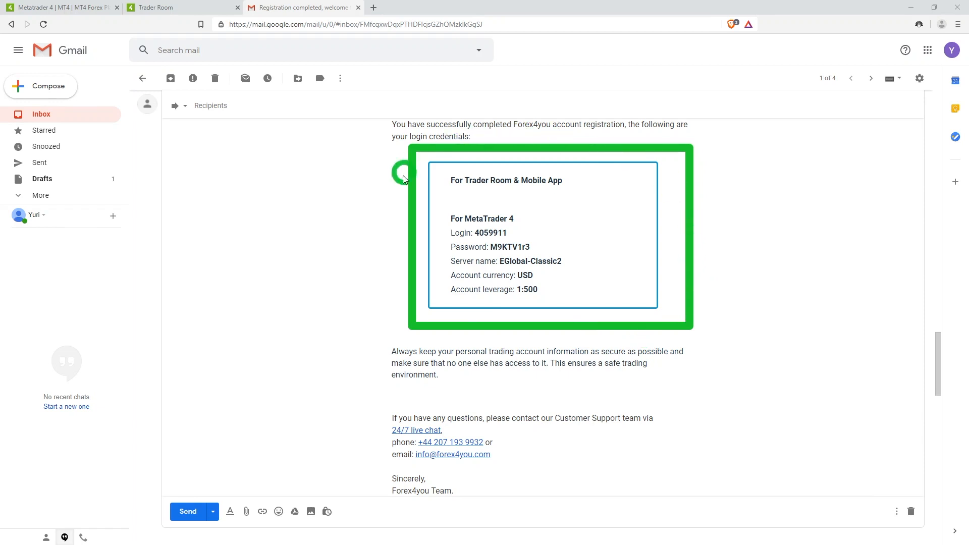
{"action": "key", "text": "Escape"}
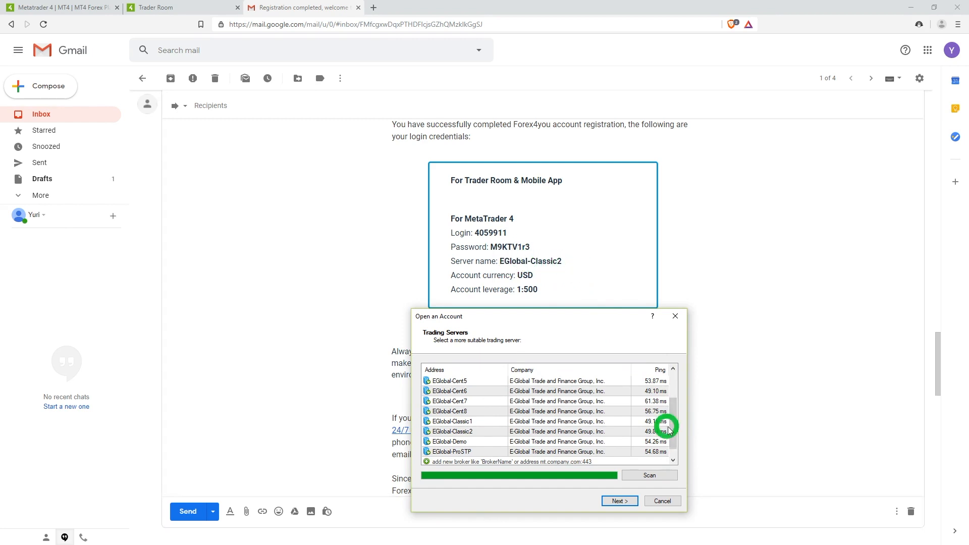
Step: Choose the EGlobal-Classic2 trading server and set the account type to Existing trade account
{"action": "left_click", "coordinate": [502, 430]}
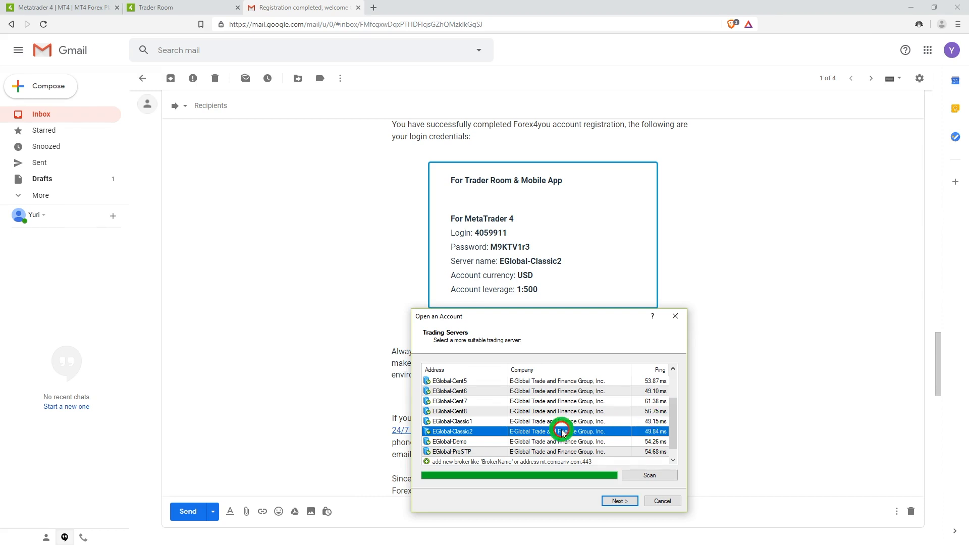
{"action": "left_click", "coordinate": [620, 501]}
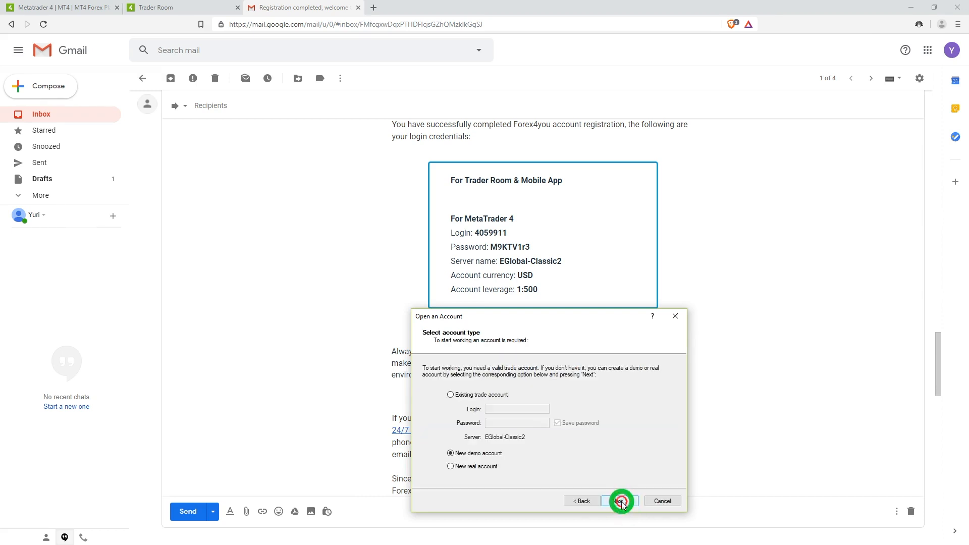
{"action": "left_click", "coordinate": [482, 394]}
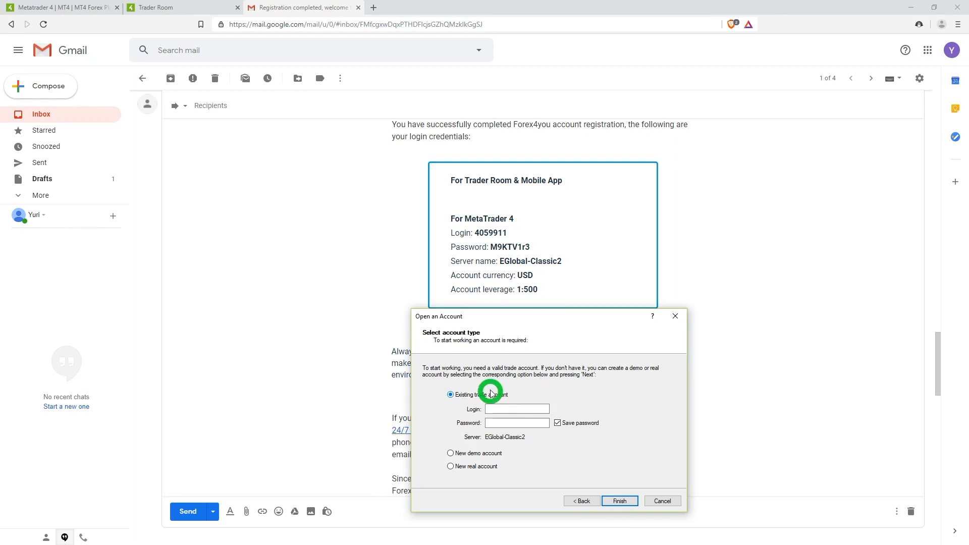
Step: Copy the MetaTrader 4 login number from the registration e-mail into the account's Login field
{"action": "left_click", "coordinate": [488, 233]}
{"action": "double_click", "coordinate": [489, 233]}
{"action": "right_click", "coordinate": [489, 235]}
{"action": "left_click", "coordinate": [520, 267]}
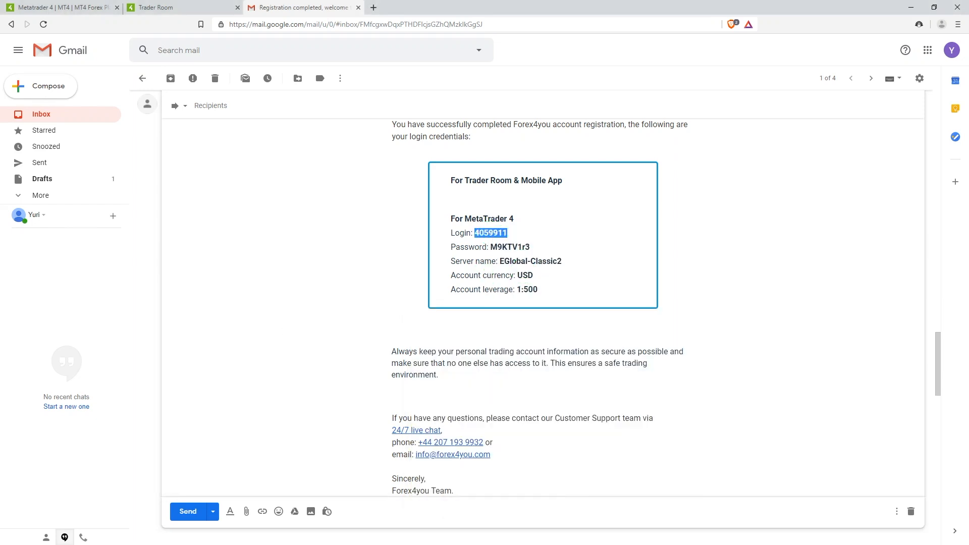
{"action": "key", "text": "alt+Tab"}
{"action": "left_click", "coordinate": [532, 408]}
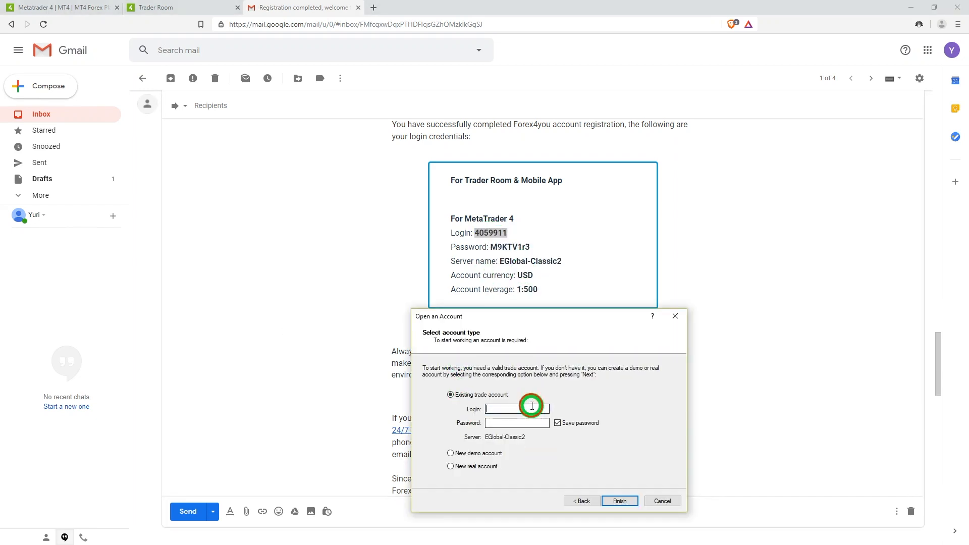
Step: Copy the account password from the e-mail into the Password field and finish the login with Save password enabled
{"action": "left_click_drag", "start_coordinate": [490, 247], "coordinate": [523, 247]}
{"action": "right_click", "coordinate": [529, 248]}
{"action": "left_click", "coordinate": [550, 286]}
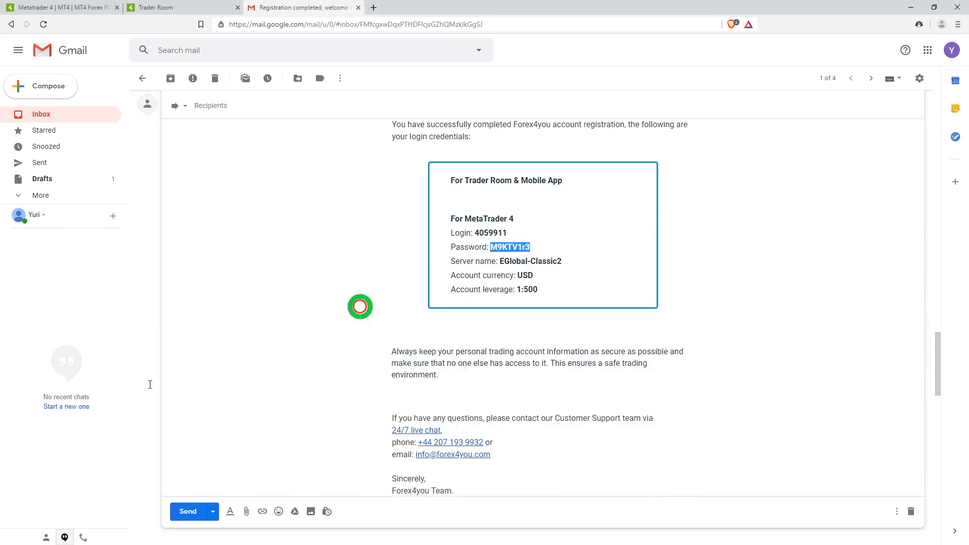
{"action": "key", "text": "alt+Tab"}
{"action": "left_click", "coordinate": [512, 421]}
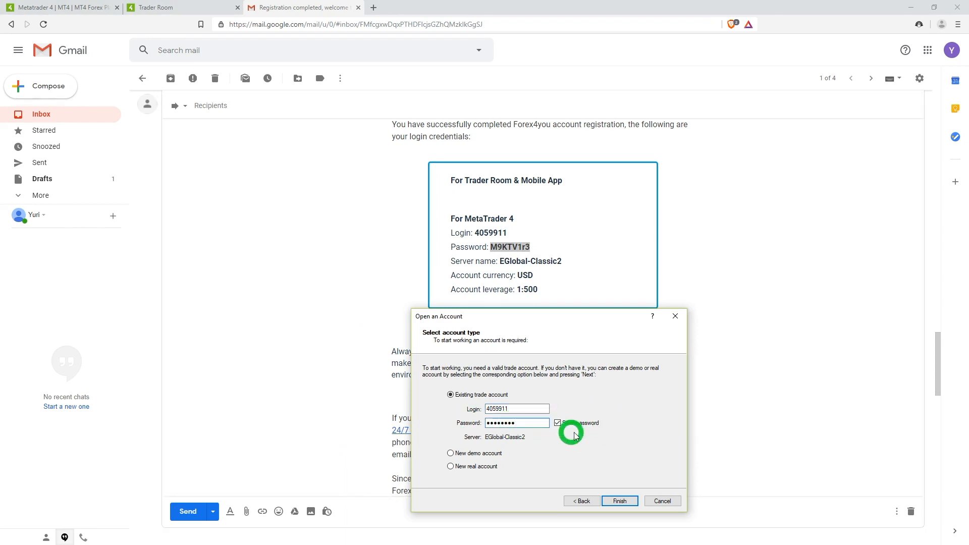
{"action": "left_click", "coordinate": [557, 423]}
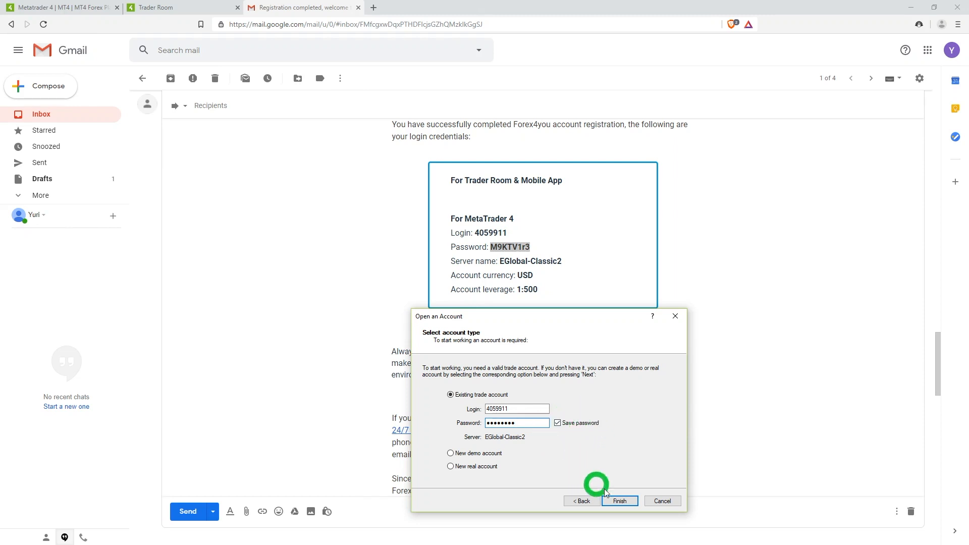
{"action": "left_click", "coordinate": [620, 502]}
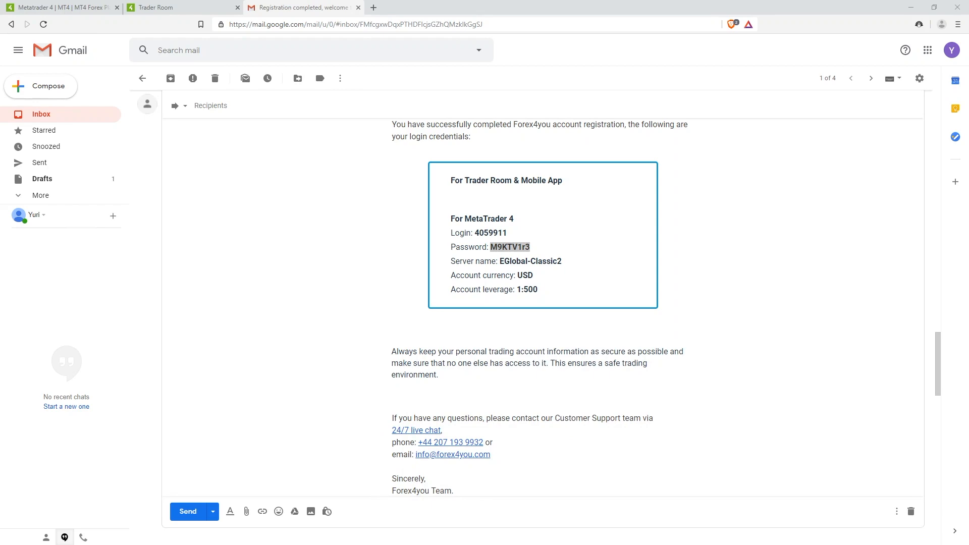
Step: Move the MetaTrader 4 window fully into view and maximize it
{"action": "left_click_drag", "start_coordinate": [0, 60], "coordinate": [357, 56]}
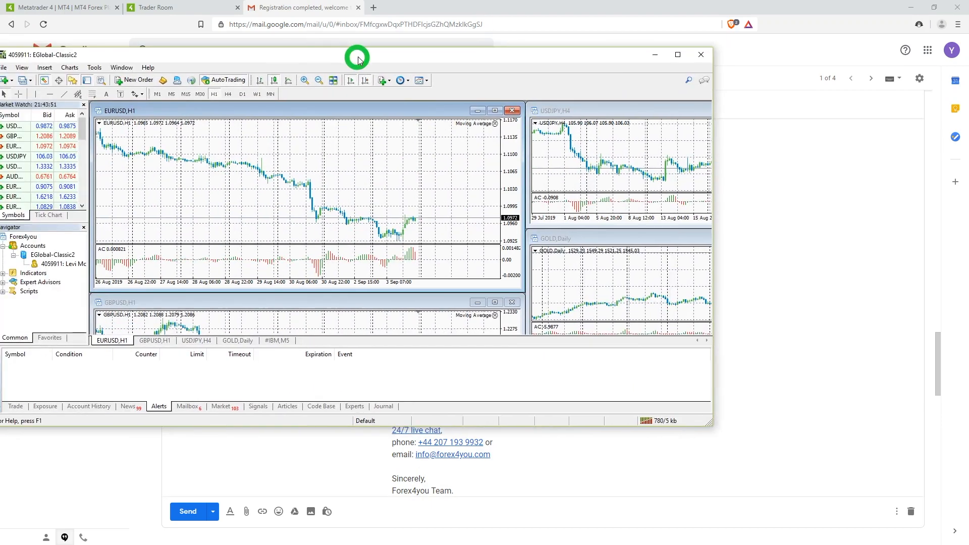
{"action": "double_click", "coordinate": [359, 56]}
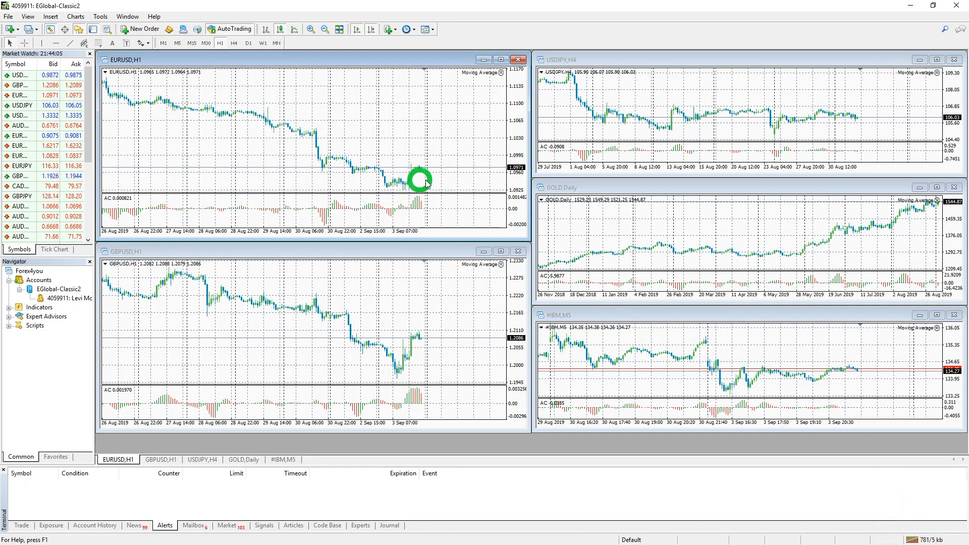
Step: Open the Login to Trade Account dialog
{"action": "left_click", "coordinate": [8, 18]}
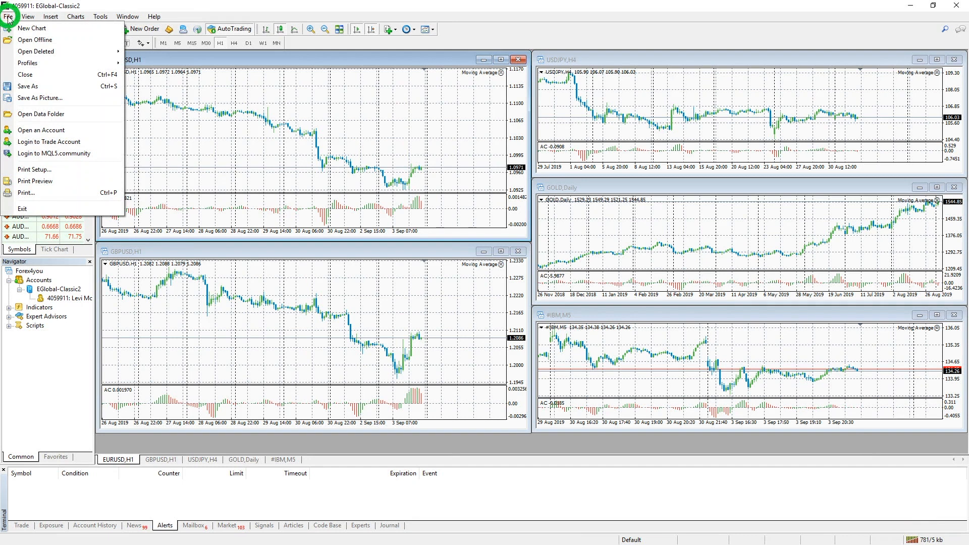
{"action": "left_click", "coordinate": [48, 143]}
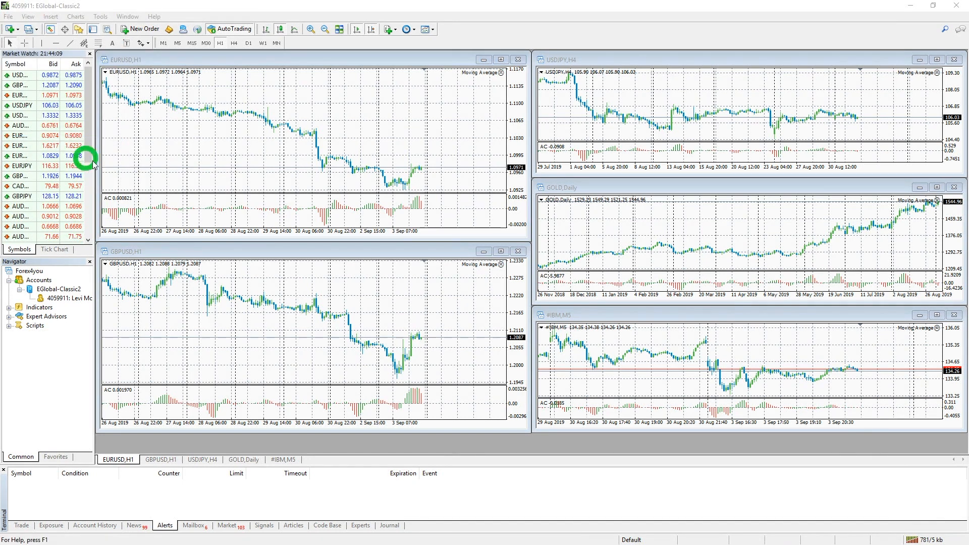